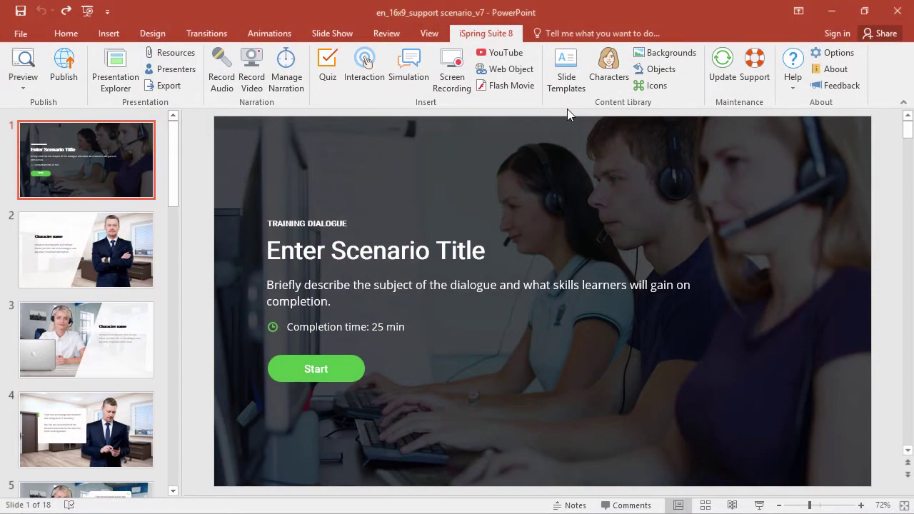
Step: Open the slide template library and scroll to the 'Dialog with technical support' templates
left_click(567, 86)
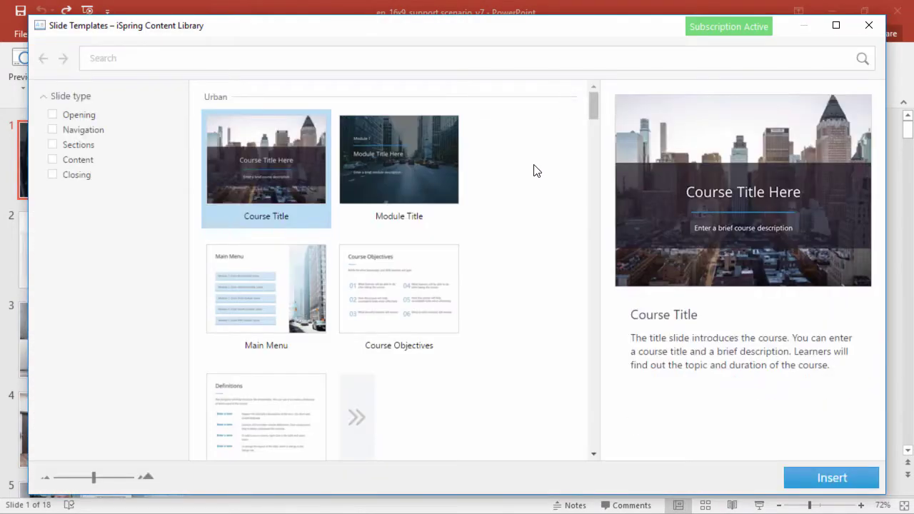
scroll(528, 178, "down", 15)
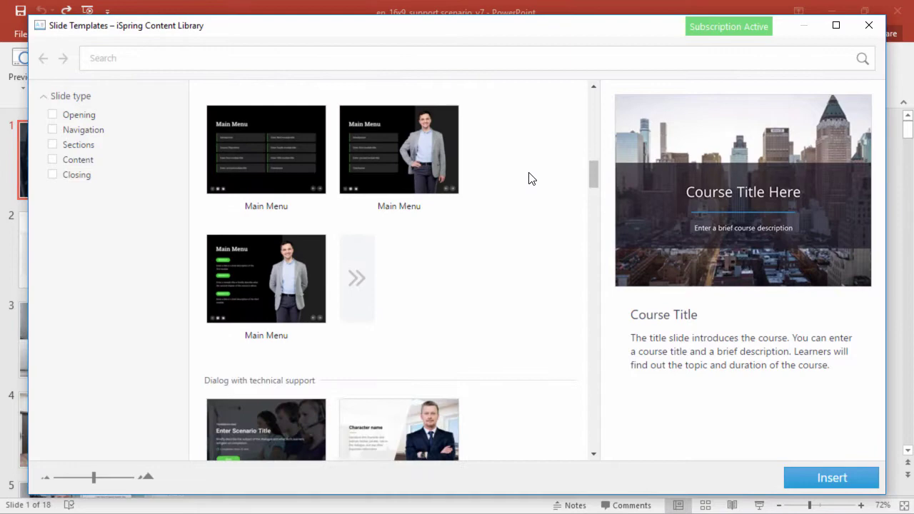
scroll(528, 178, "down", 4)
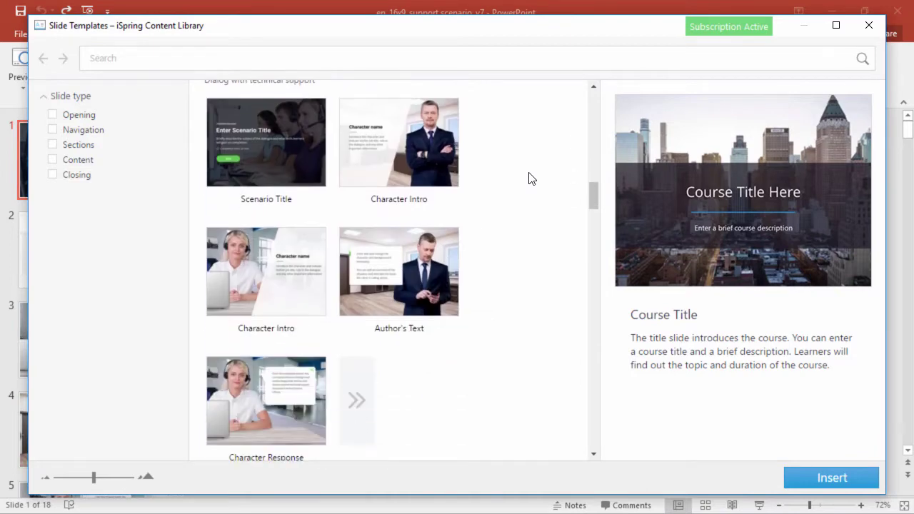
Step: Close the template library, check slide 1's text boxes, then open the Characters library for slide 2
left_click(867, 25)
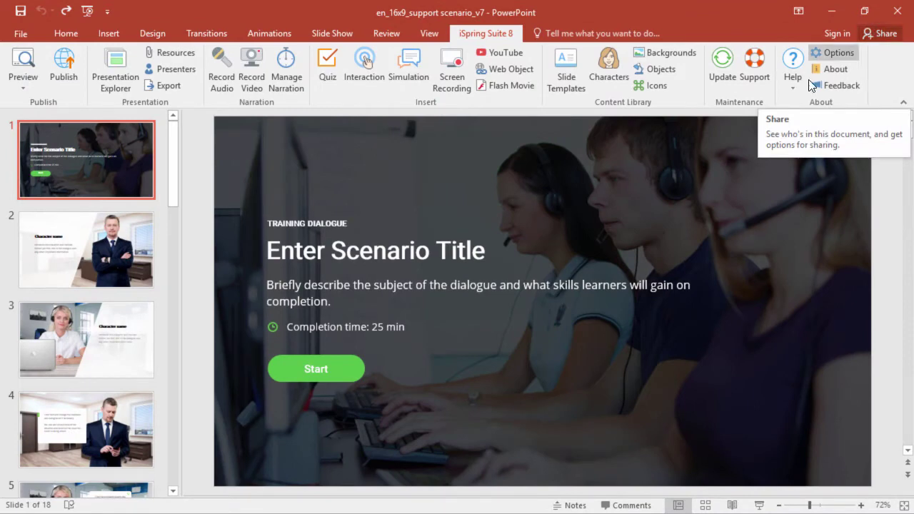
left_click(501, 248)
left_click(472, 250)
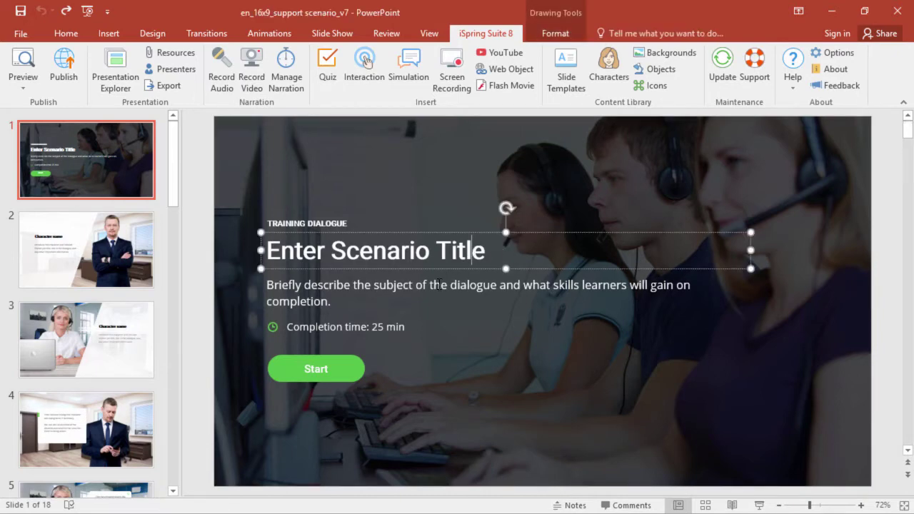
left_click(428, 286)
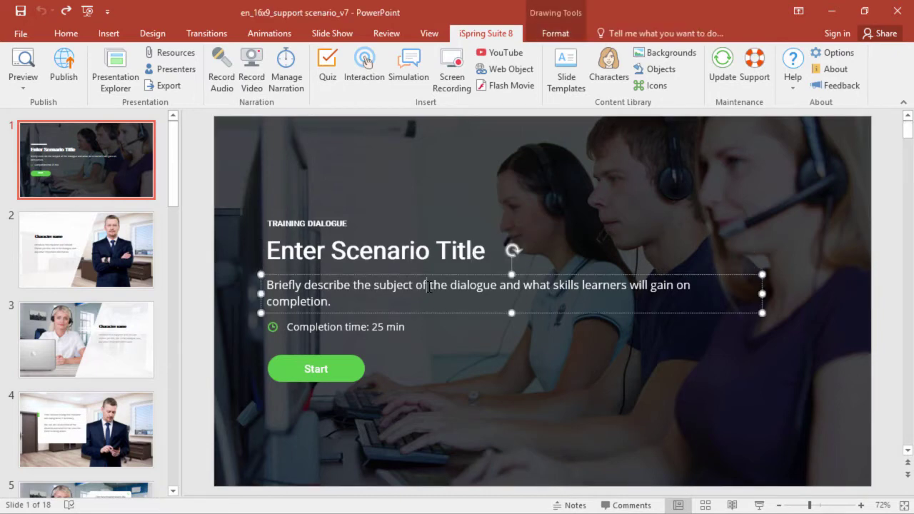
left_click(389, 330)
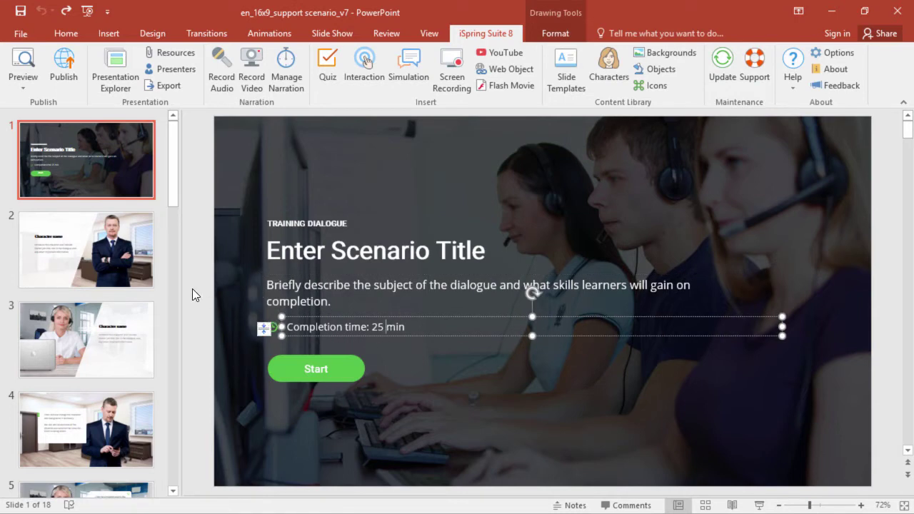
left_click(103, 258)
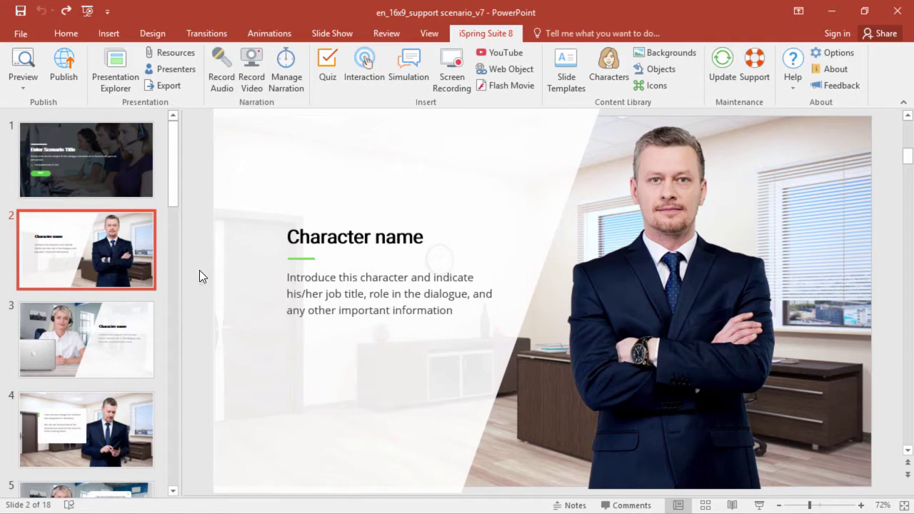
left_click(610, 84)
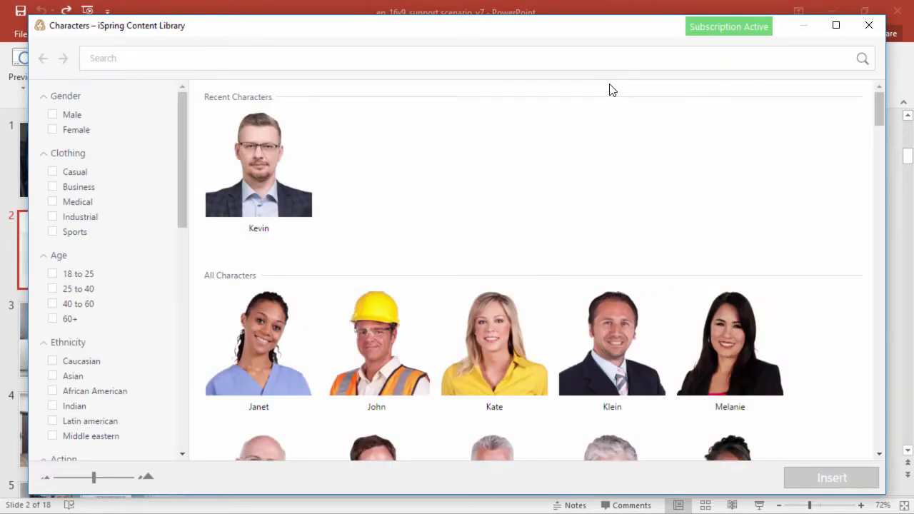
Step: Filter characters to Business clothing and collapse the Gender, Age and Ethnicity filters
left_click(80, 187)
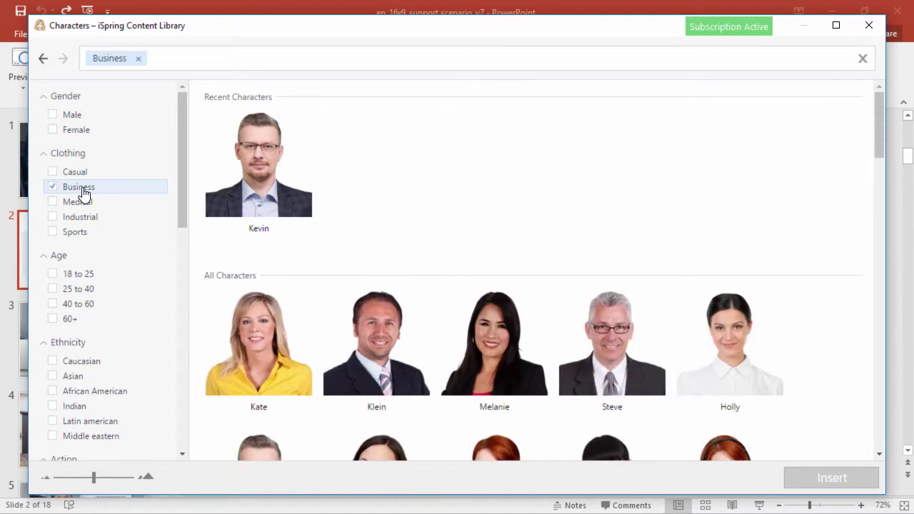
left_click(43, 100)
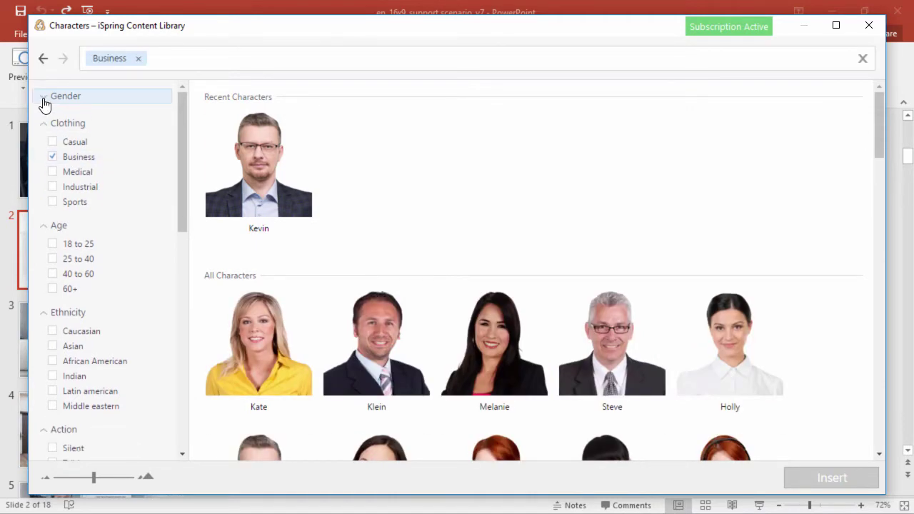
left_click(44, 227)
left_click(47, 256)
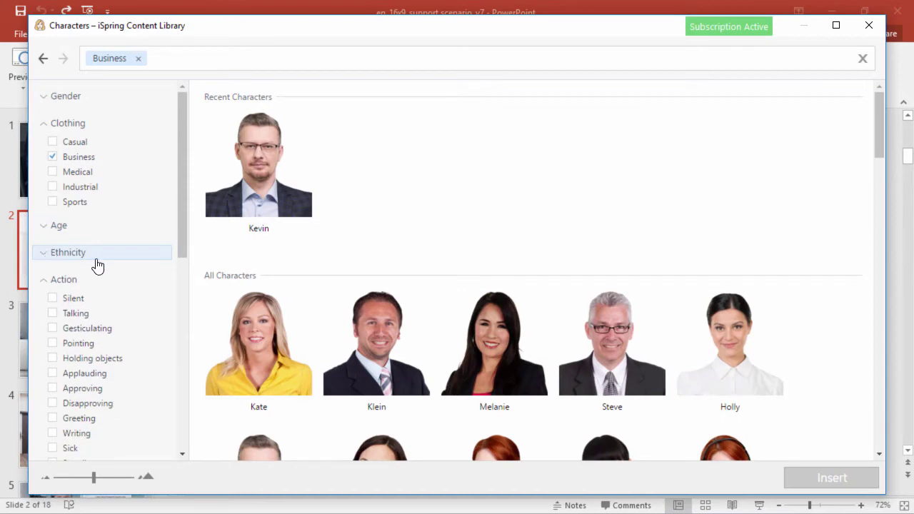
scroll(96, 265, "down", 2)
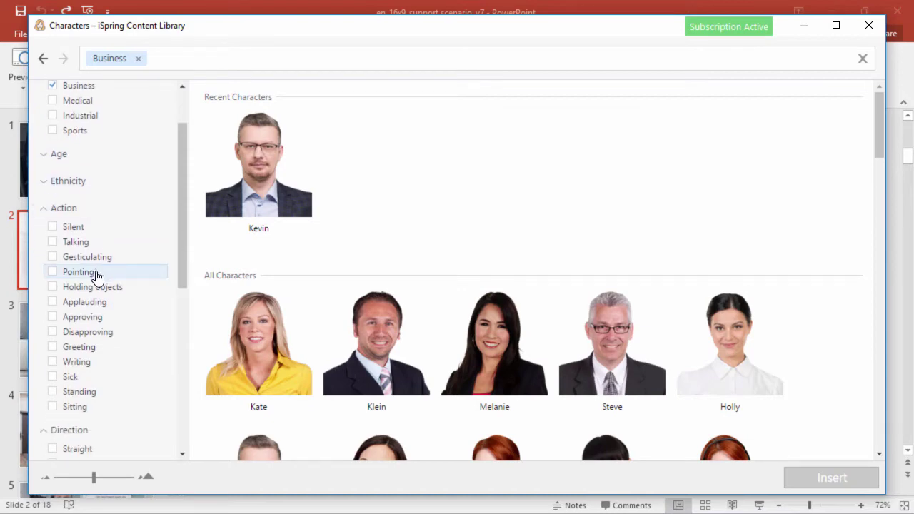
Step: Search the characters for 'phone' and insert the seated man on the phone
left_click(204, 62)
type("phone")
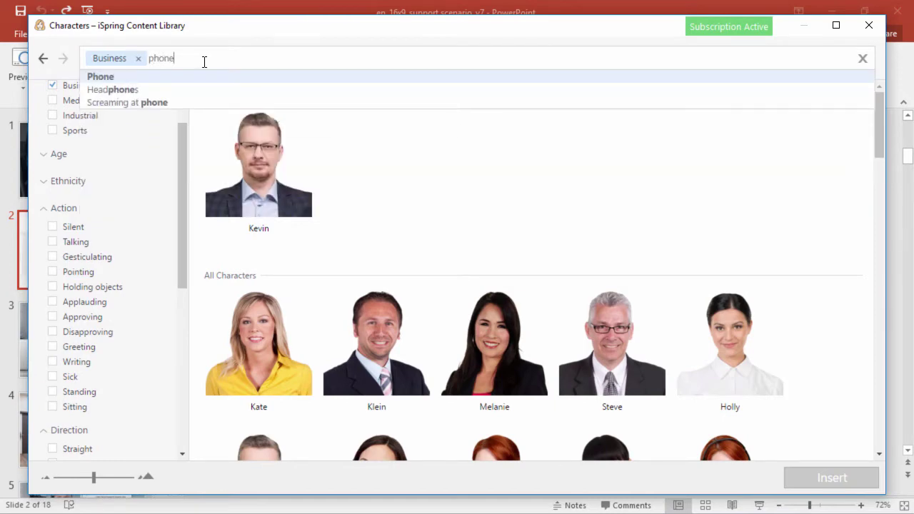
key("Return")
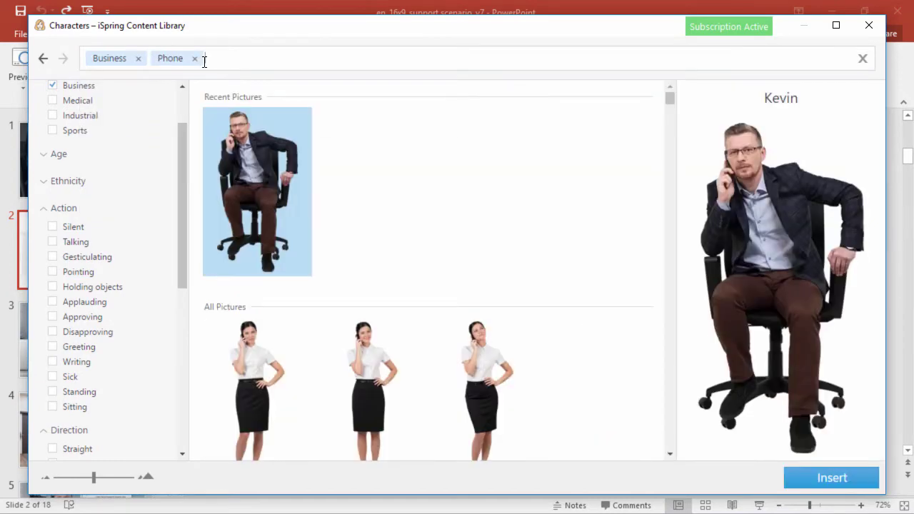
scroll(114, 229, "down", 7)
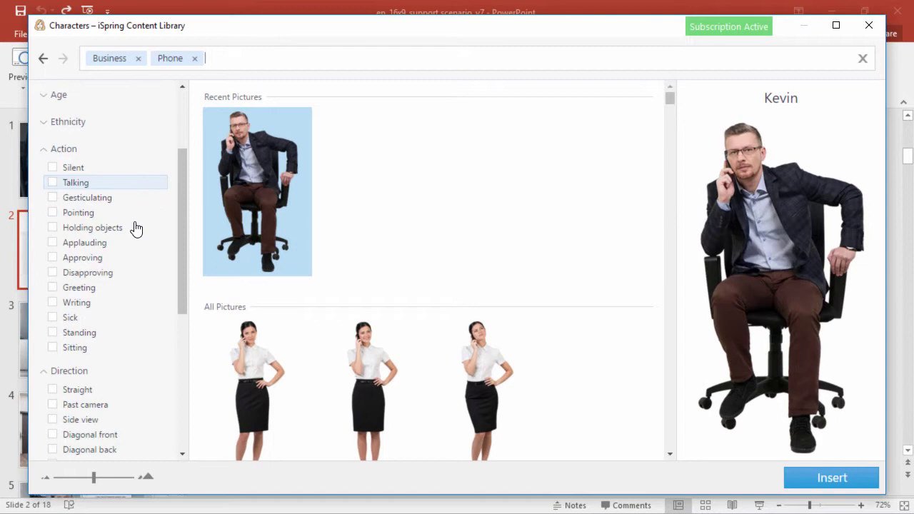
scroll(90, 237, "down", 3)
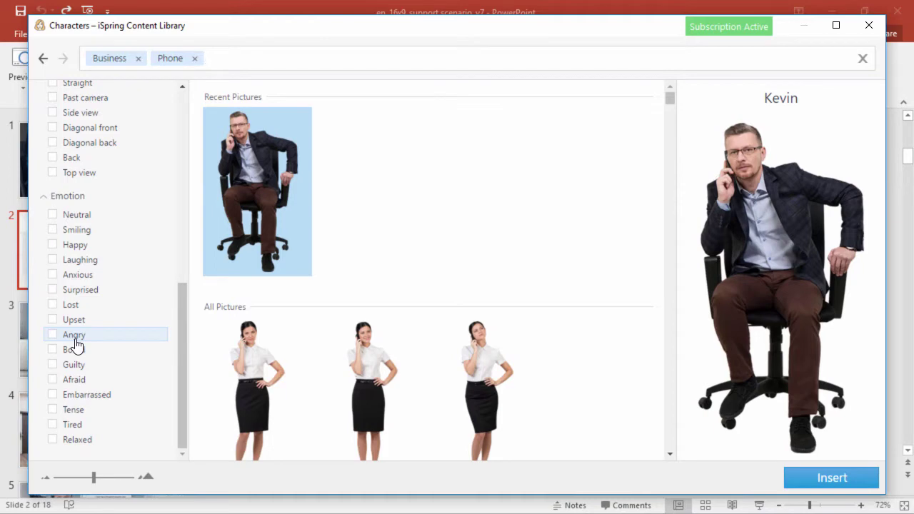
double_click(258, 182)
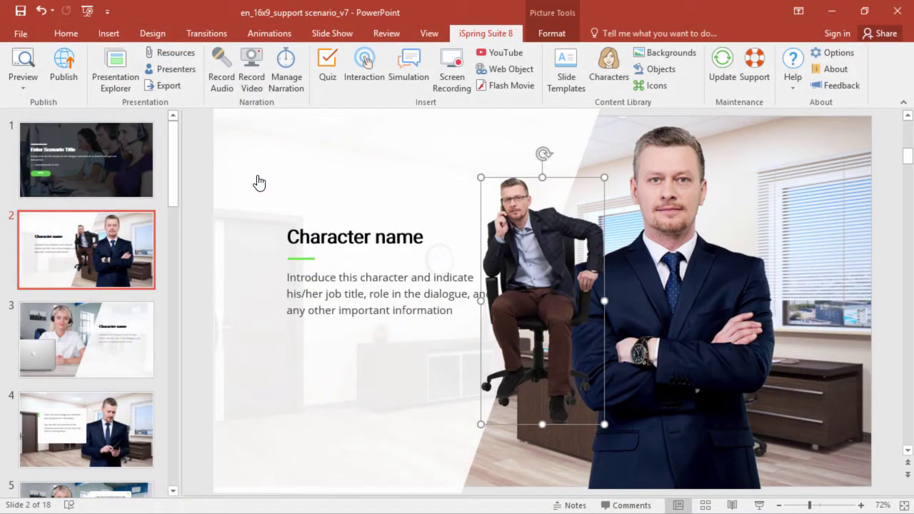
Step: Move the phone character left and delete the businessman, then undo to restore slide 2
left_click_drag(565, 271, 389, 282)
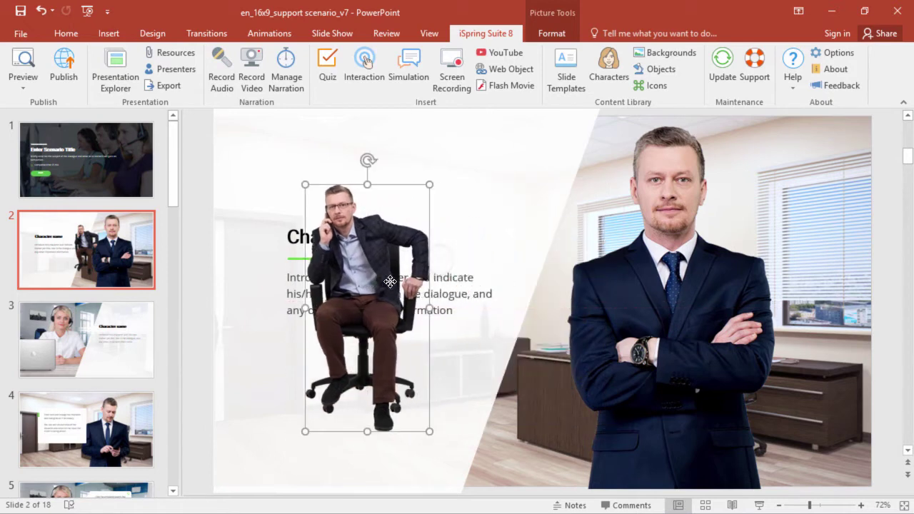
left_click(671, 275)
key("Delete")
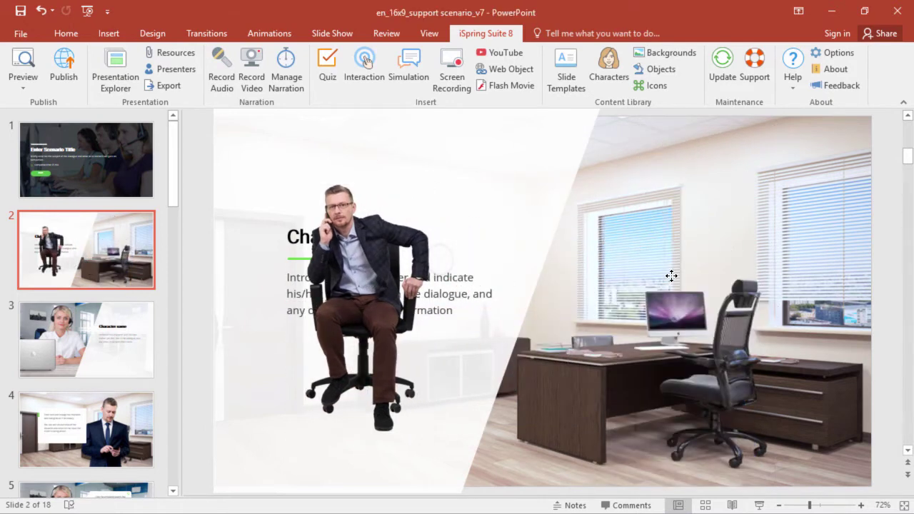
key("ctrl+z")
key("ctrl+z")
key("ctrl+z")
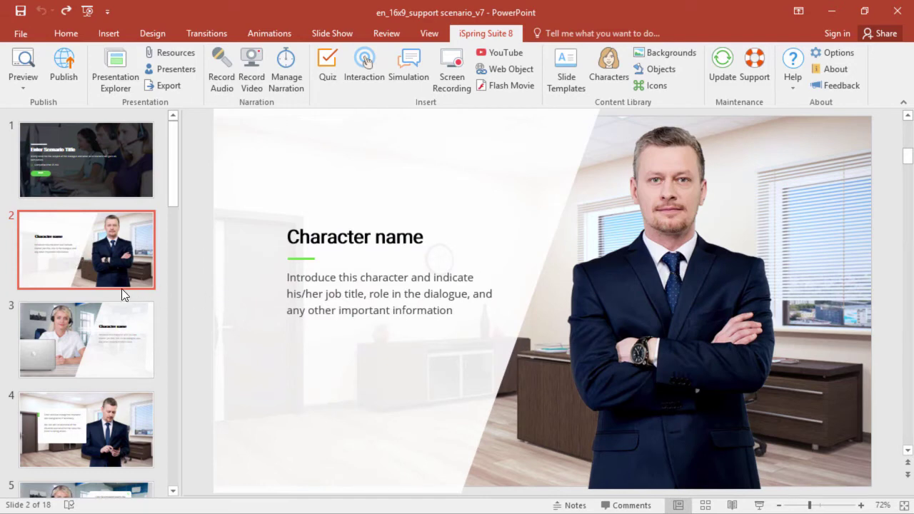
Step: Go to slide 9, the question with three answer choices
scroll(98, 293, "down", 5)
scroll(95, 287, "down", 5)
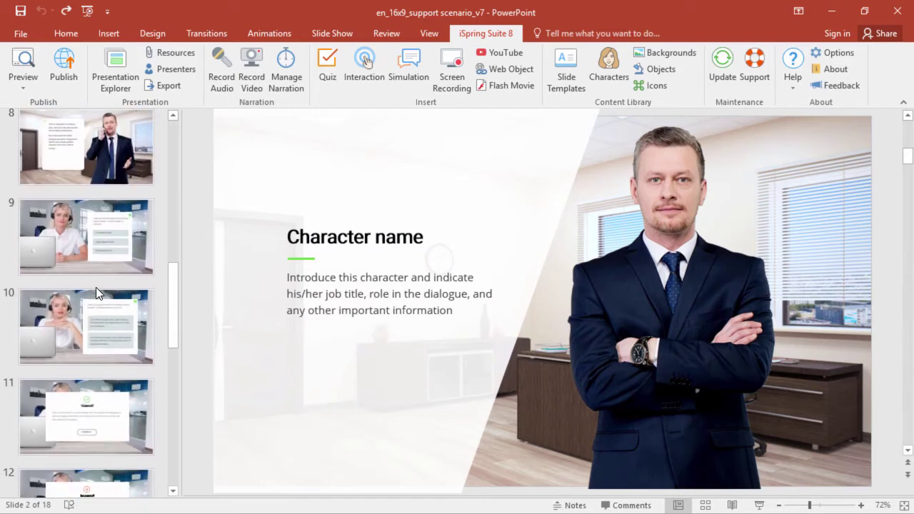
left_click(94, 242)
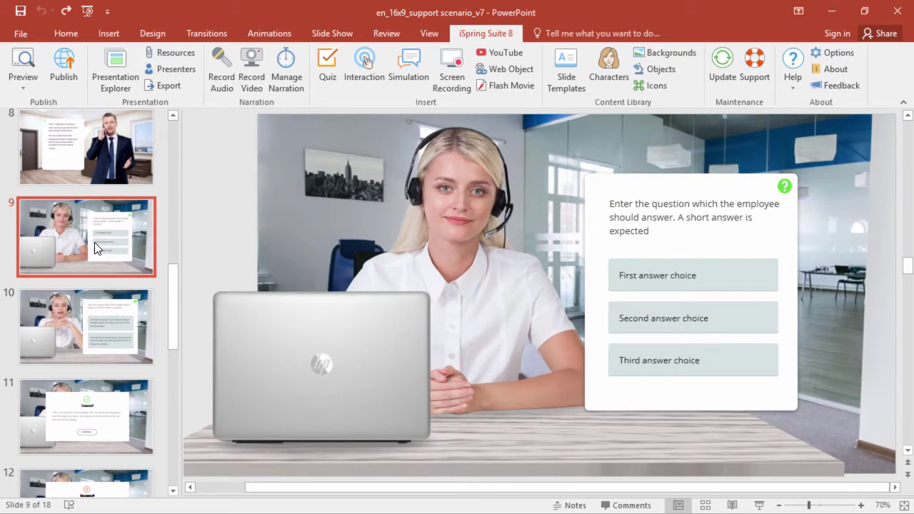
Step: Hyperlink the First answer choice to '16. Slide 16' in this document
right_click(731, 280)
left_click(762, 181)
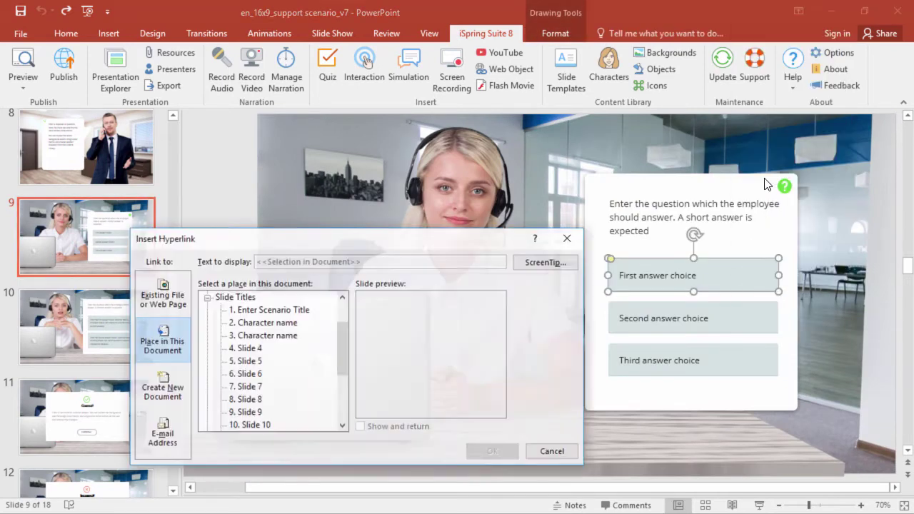
scroll(261, 351, "down", 3)
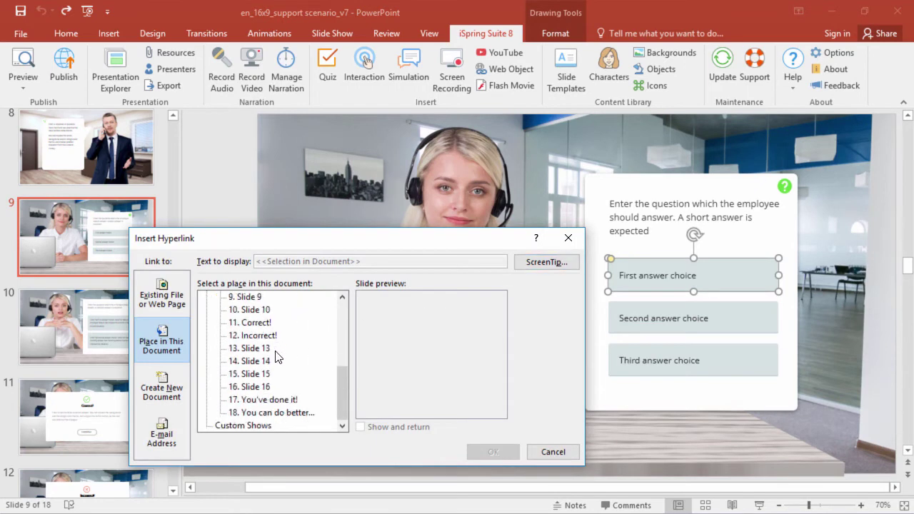
left_click(264, 387)
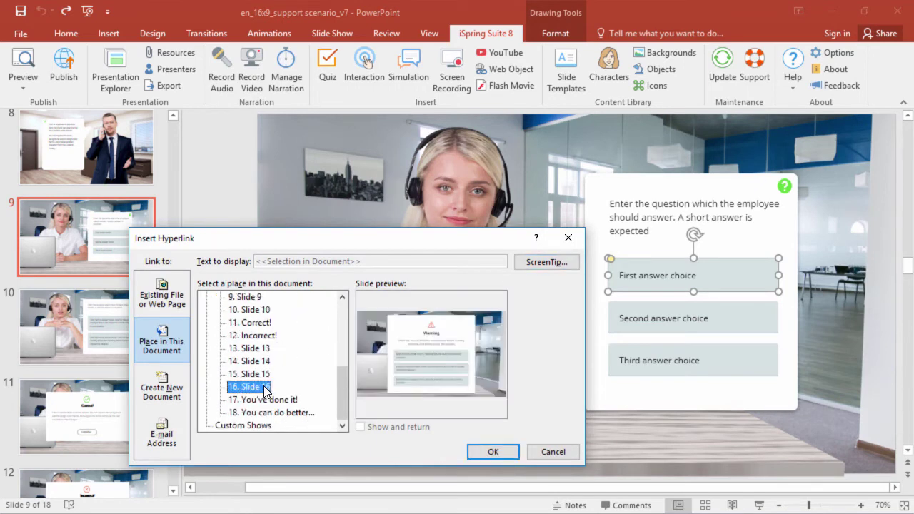
left_click(490, 453)
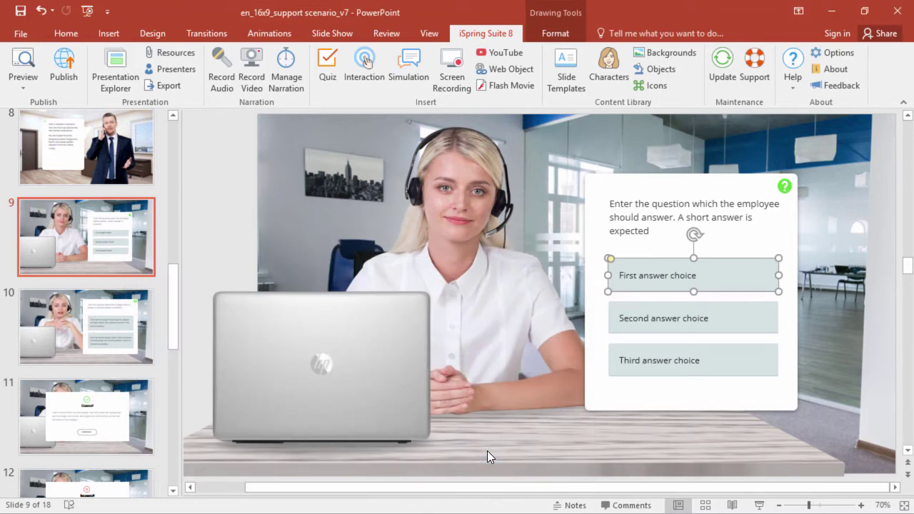
Step: Run the slide show from slide 9, click the first answer to reach Warning, then exit
key("shift+F5")
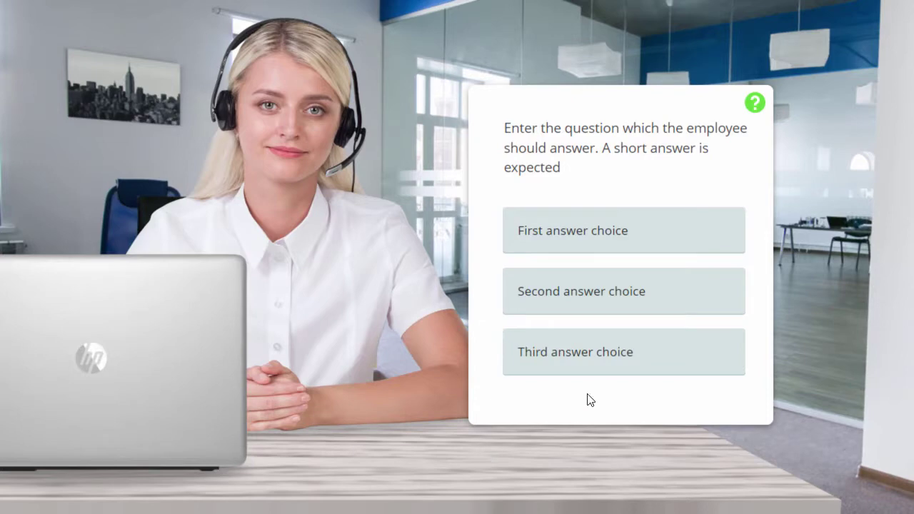
left_click(674, 232)
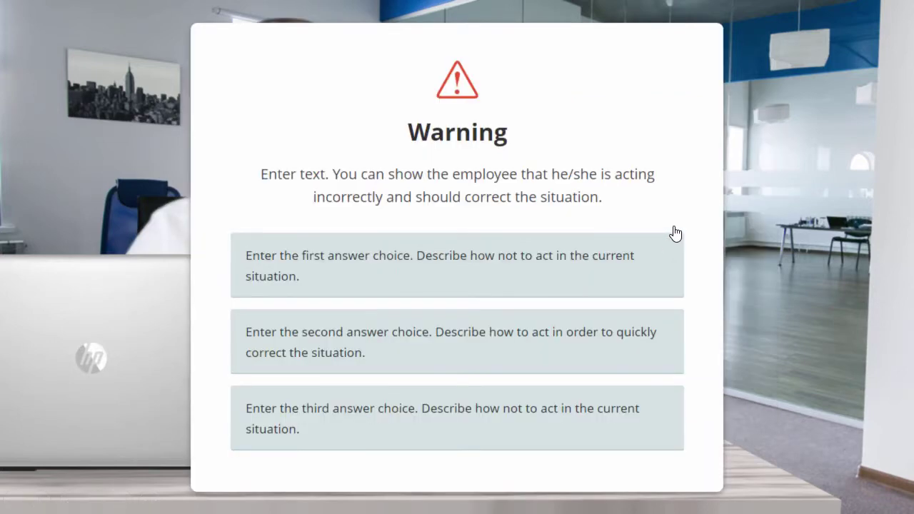
key("Escape")
scroll(128, 275, "up", 3)
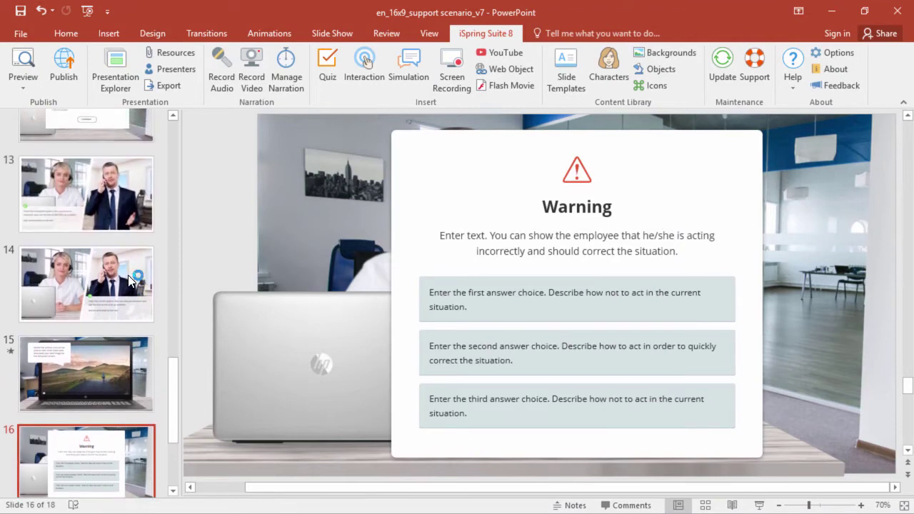
Step: Insert the S02R01 audio from the PC on slide 13 and drag its icon off the slide's left edge
left_click(108, 241)
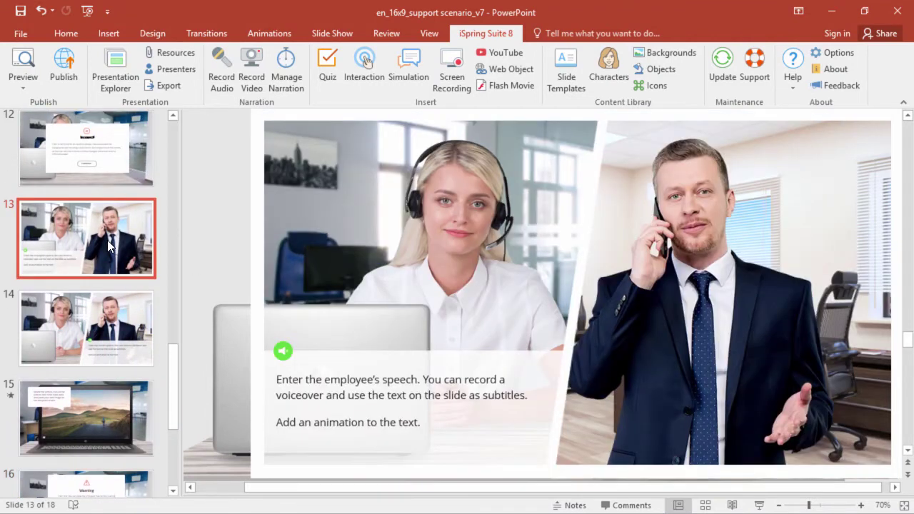
left_click(110, 34)
left_click(782, 88)
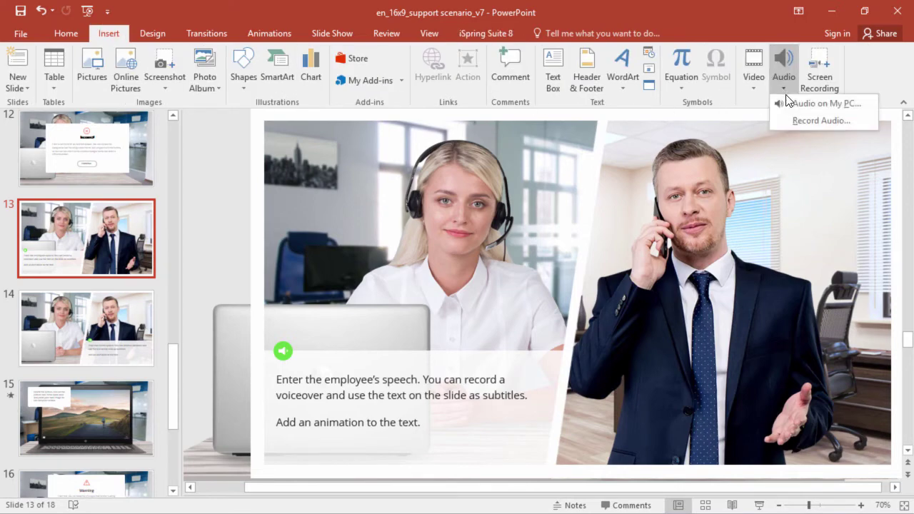
left_click(811, 101)
double_click(251, 100)
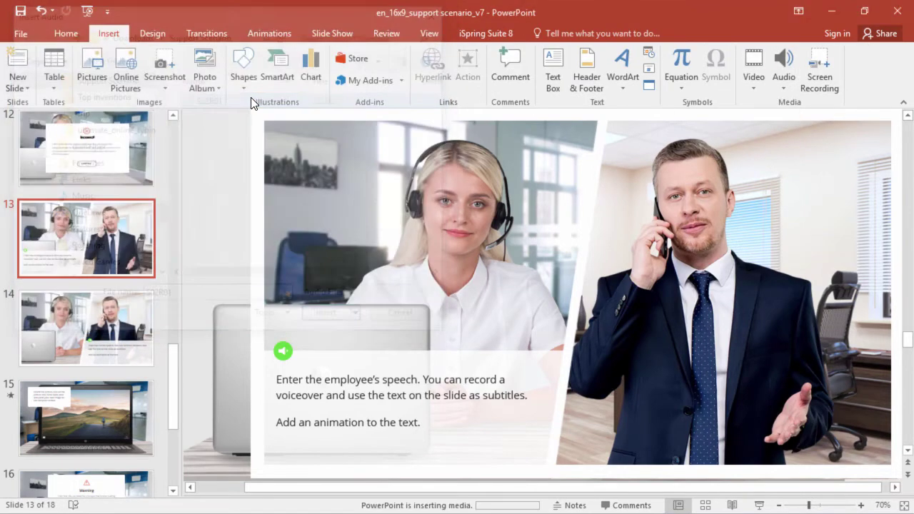
left_click_drag(561, 299, 214, 223)
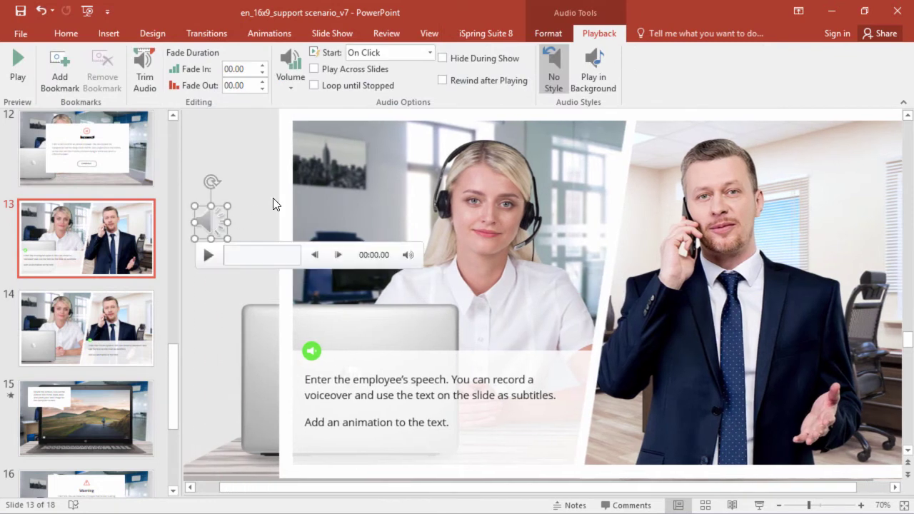
Step: Set the audio Start to Automatically, then add an On Click of Icon 1 trigger
left_click(431, 53)
left_click(418, 68)
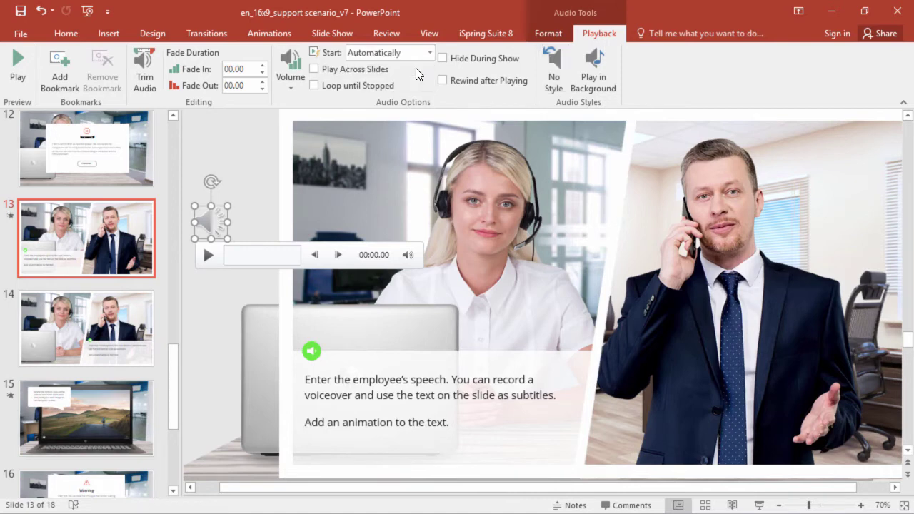
left_click(272, 34)
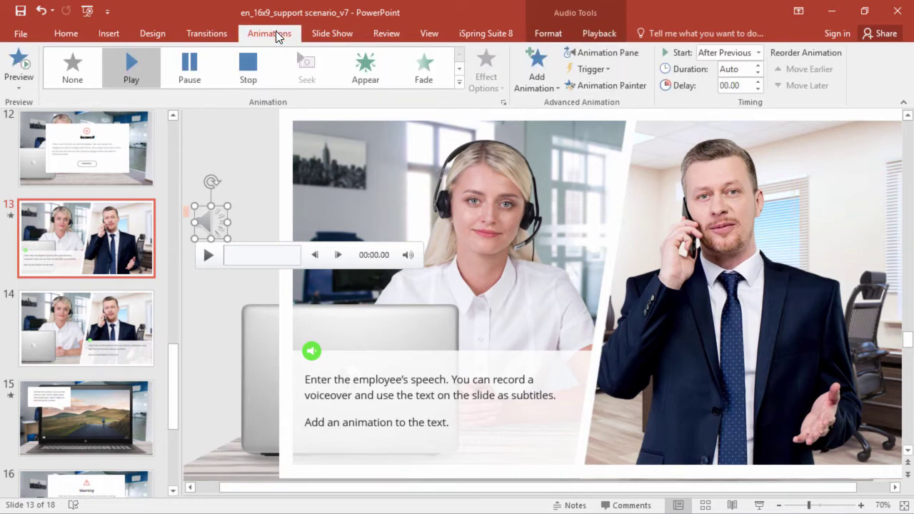
left_click(597, 69)
mouse_move(614, 88)
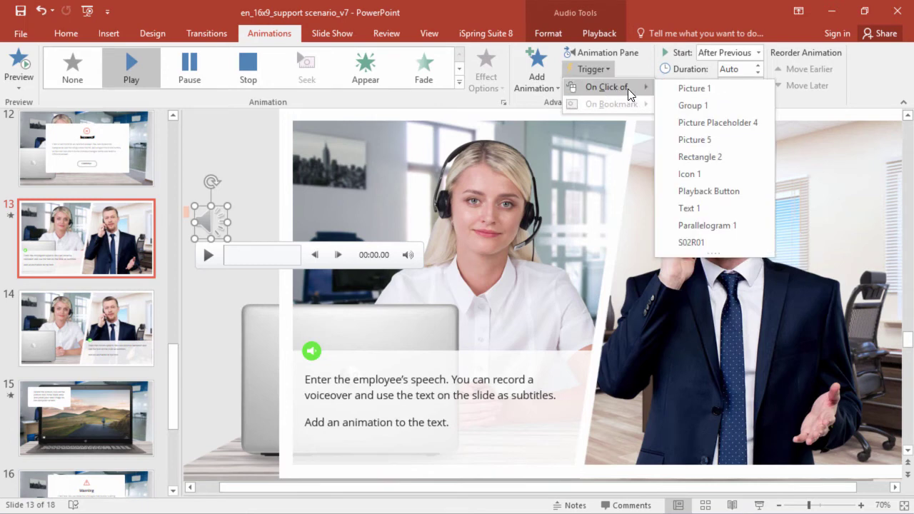
left_click(731, 175)
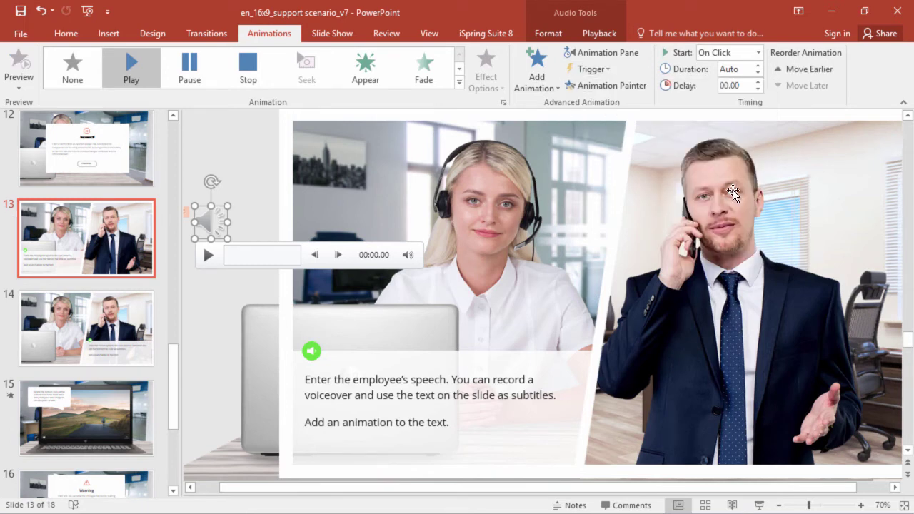
Step: Open the Selection Pane from Home > Select and pick Playback Button in the list
left_click(67, 33)
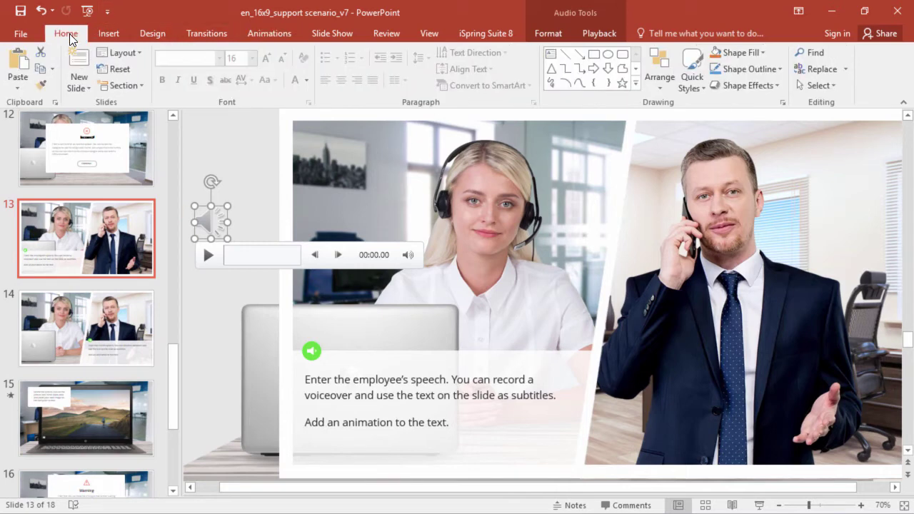
left_click(821, 85)
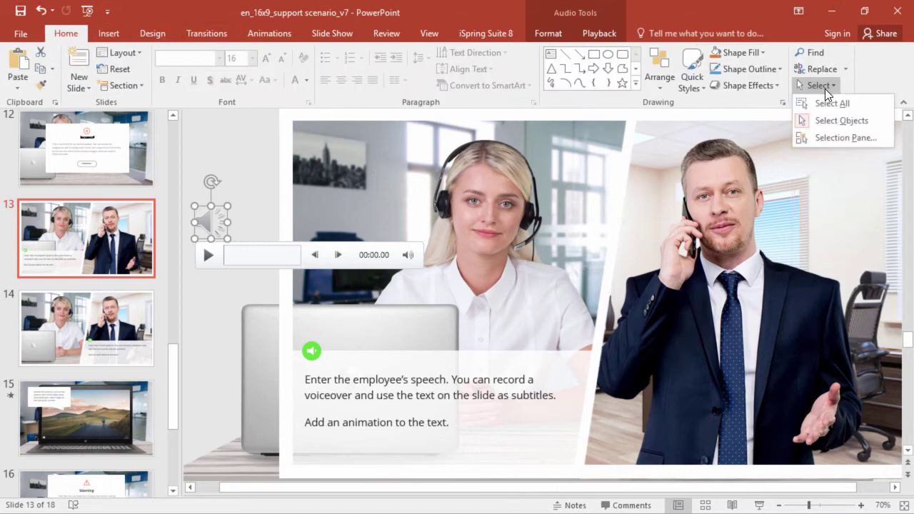
left_click(839, 138)
left_click(822, 211)
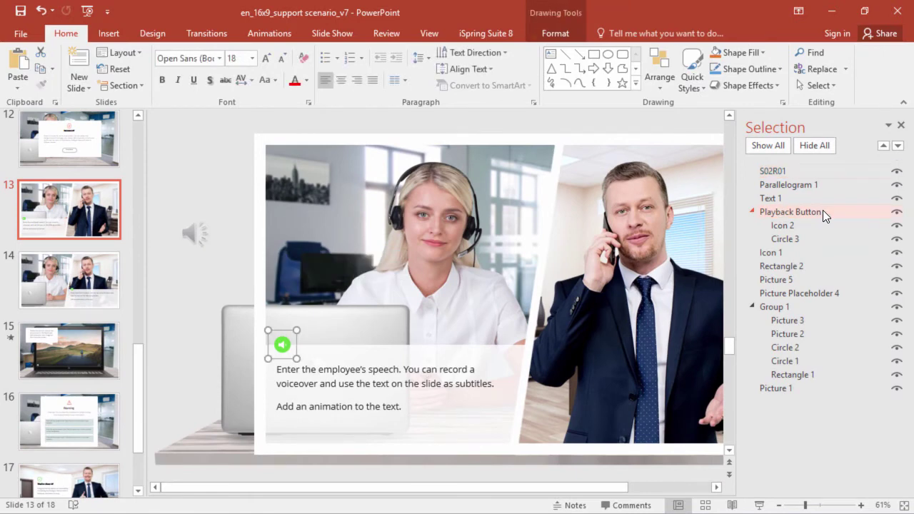
left_click(52, 204)
scroll(54, 205, "up", 2)
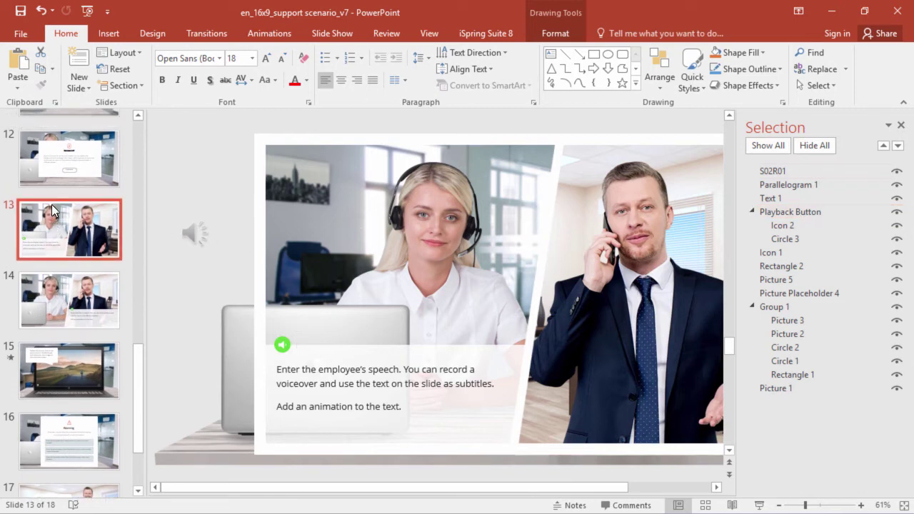
Step: On slide 12, set the Continue button's Action to Hyperlink to Next Slide
left_click(56, 201)
left_click(69, 264)
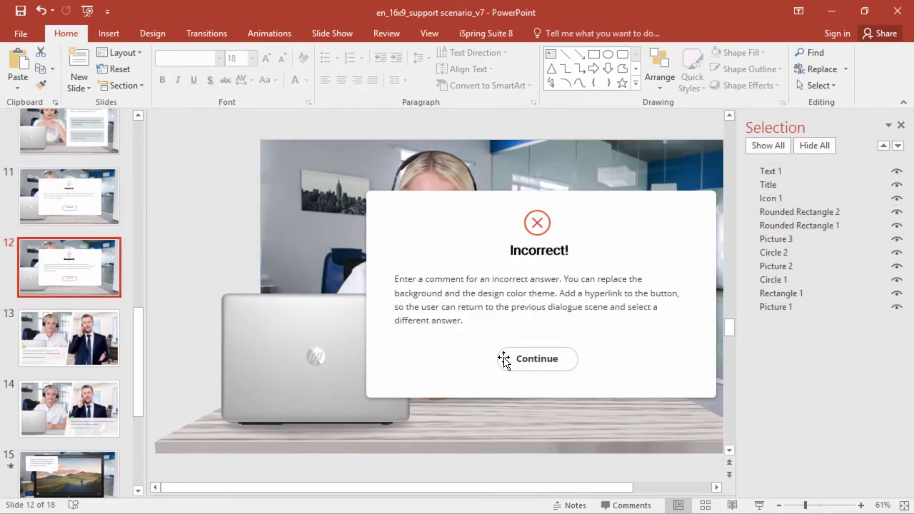
left_click(574, 357)
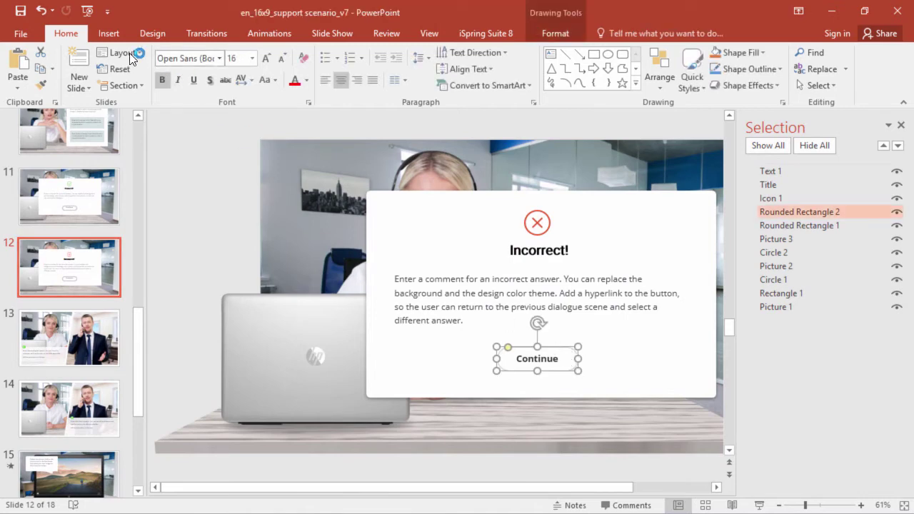
left_click(108, 36)
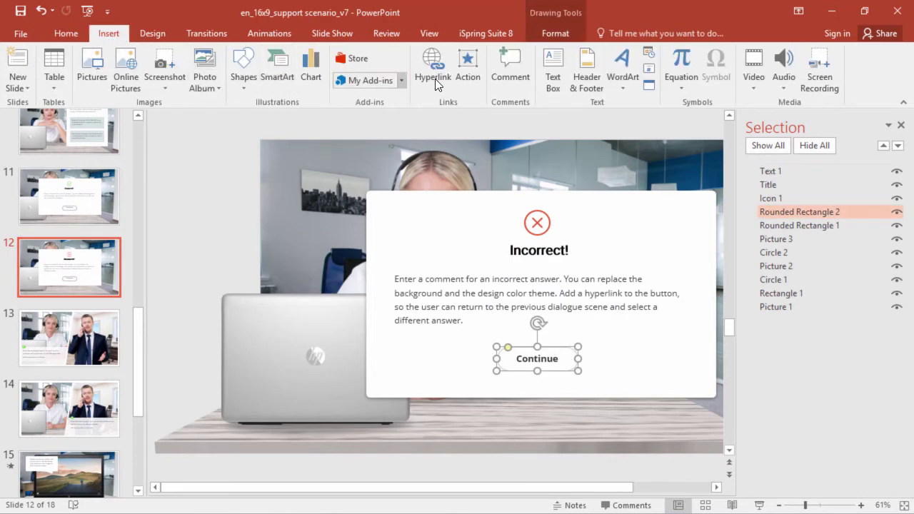
left_click(465, 72)
left_click(395, 203)
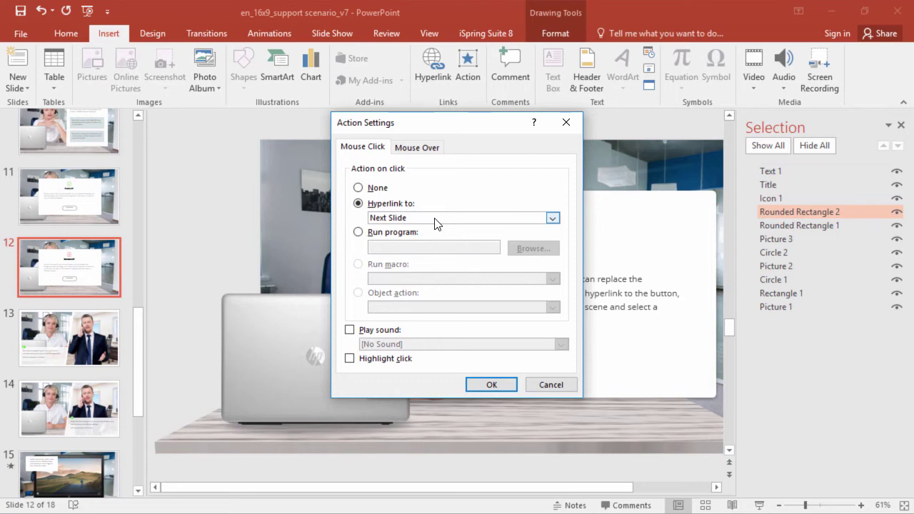
Step: Confirm the Continue link, then hyperlink slide 18's Try again button to slide 1, Enter Scenario Title, and test it
left_click(491, 385)
scroll(64, 336, "down", 5)
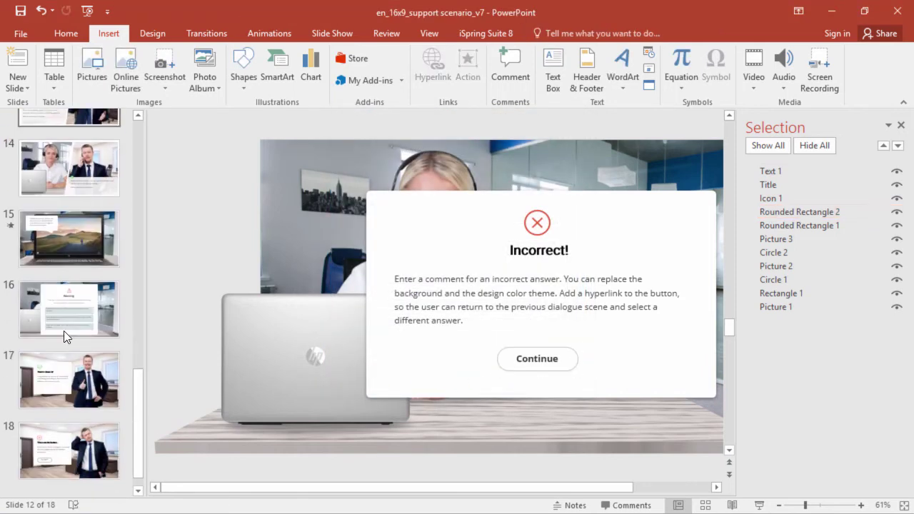
left_click(79, 465)
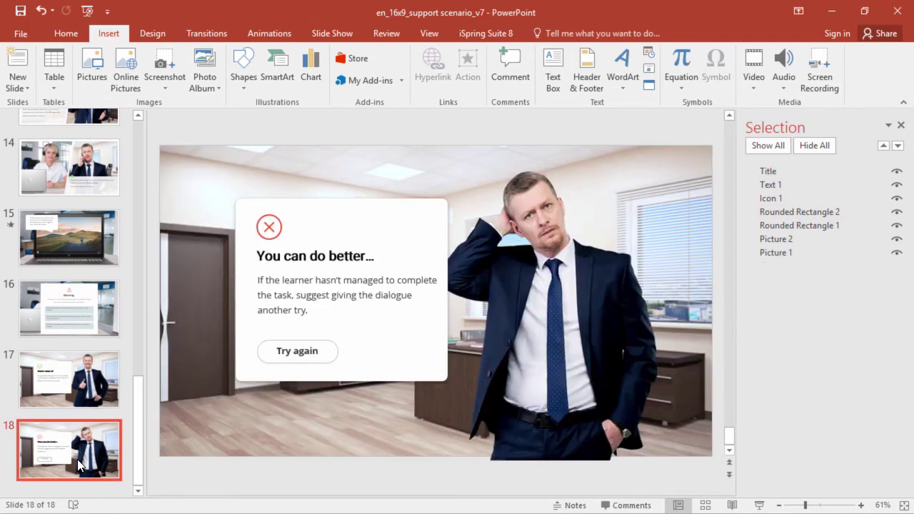
left_click(327, 350)
right_click(327, 350)
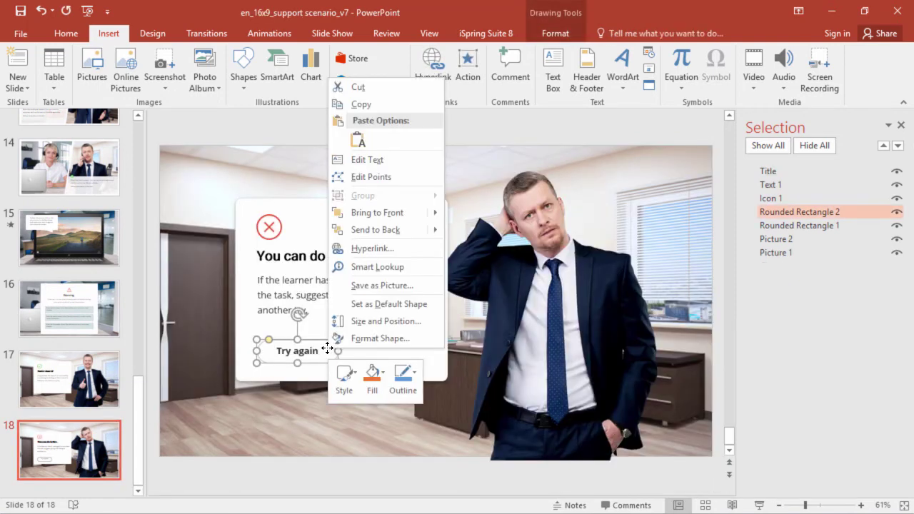
left_click(371, 249)
double_click(280, 316)
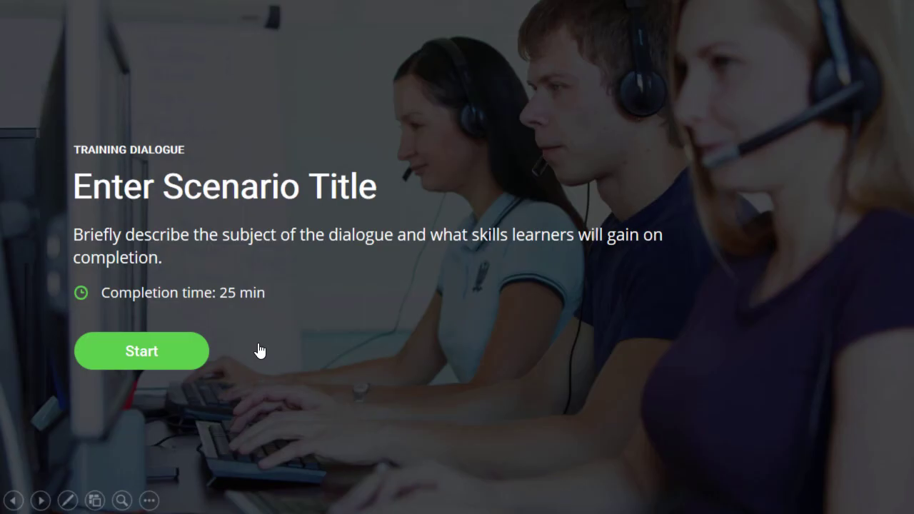
key("Escape")
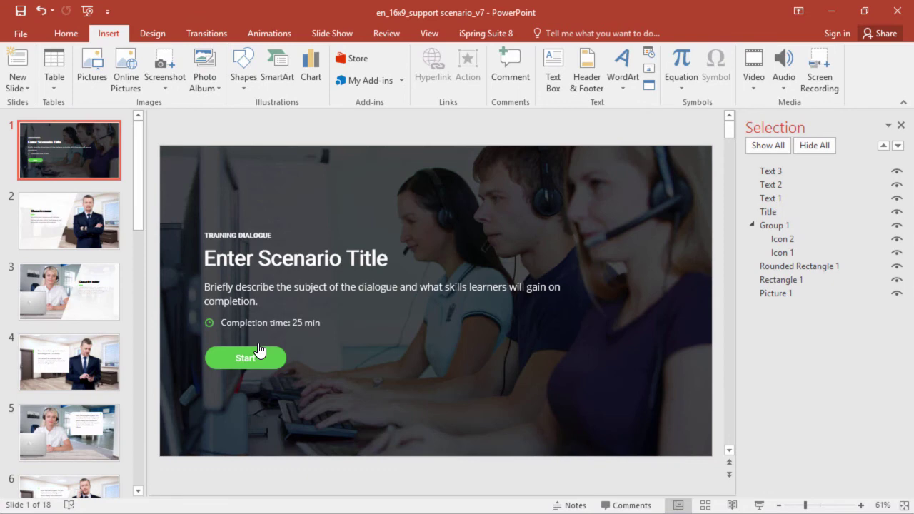
Step: Show the iSpring Suite 8 ribbon with its Publish and preview commands
left_click(482, 34)
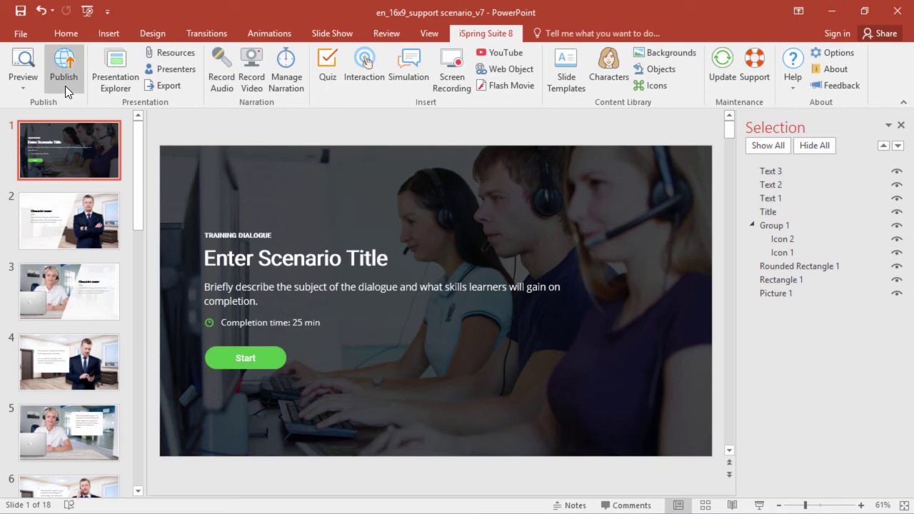